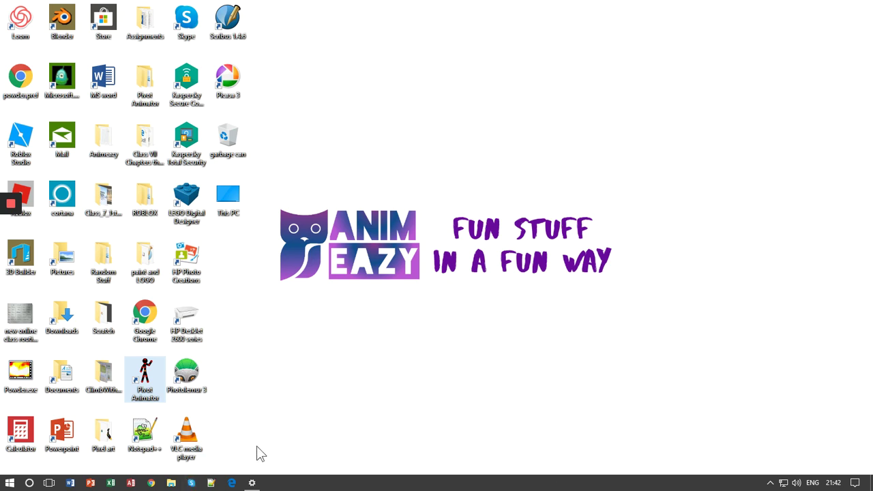
Open Google in Chrome and search for "Pivot animator Download".
{"action": "left_click", "coordinate": [151, 480]}
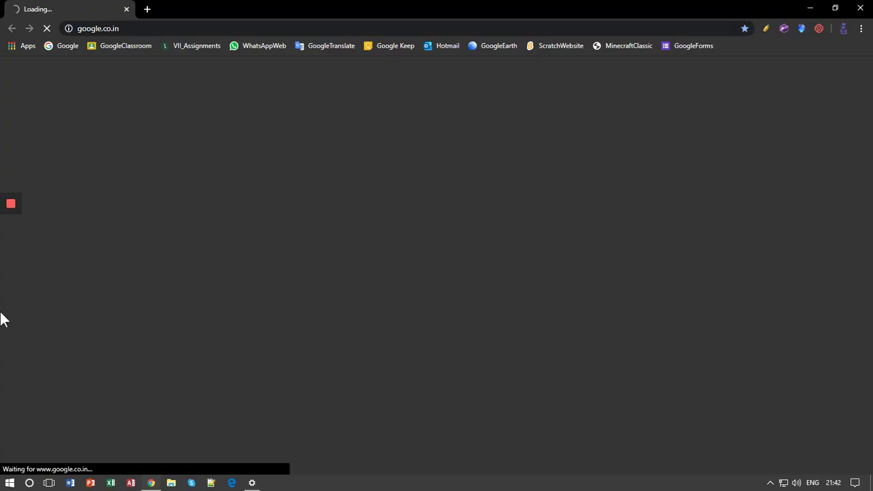
{"action": "mouse_move", "coordinate": [9, 223]}
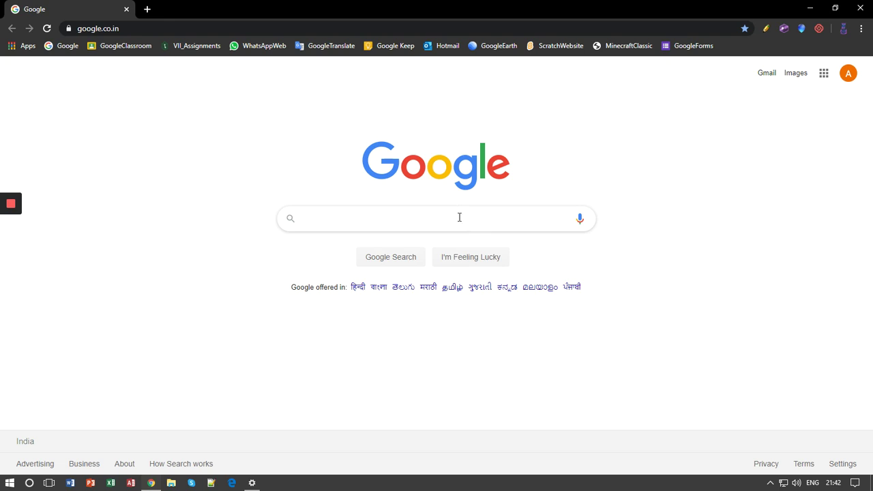
{"action": "type", "text": "Pivot "}
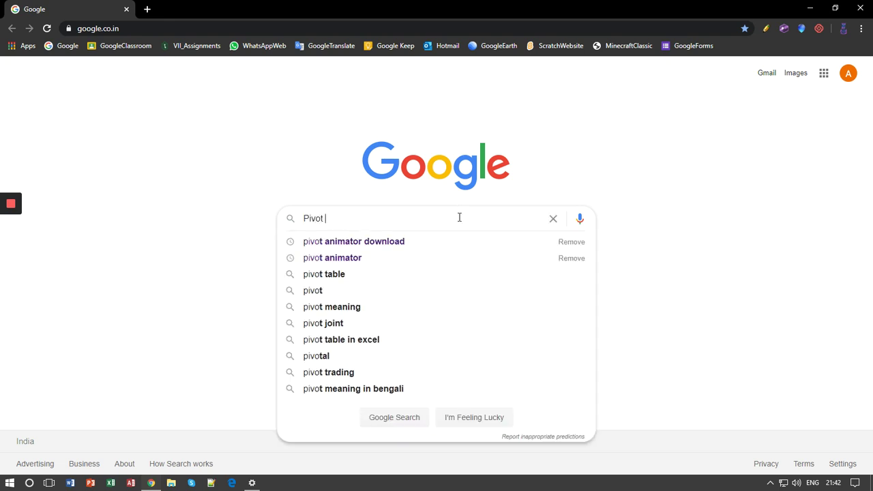
{"action": "type", "text": "animator"}
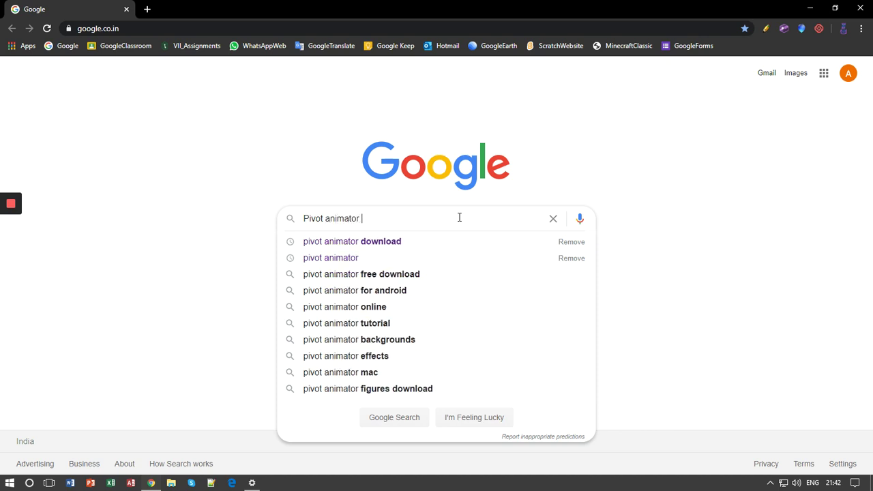
{"action": "key", "text": "BackSpace"}
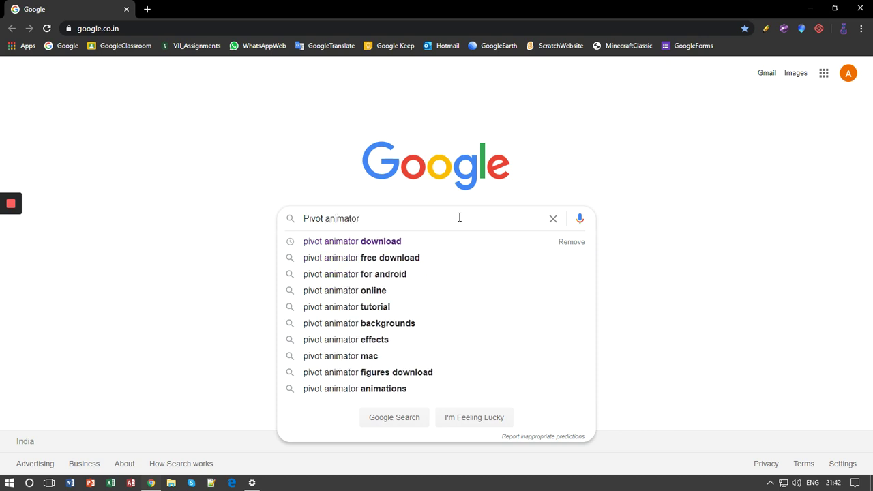
{"action": "type", "text": "Downl"}
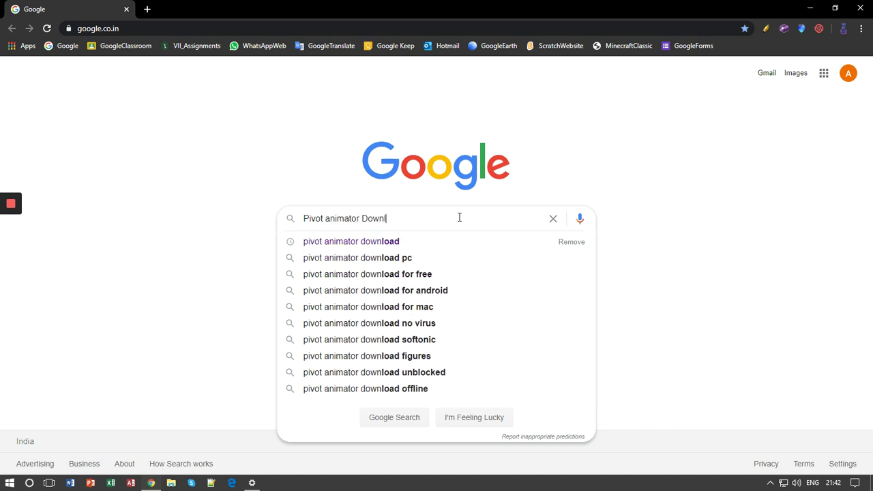
{"action": "type", "text": "oad"}
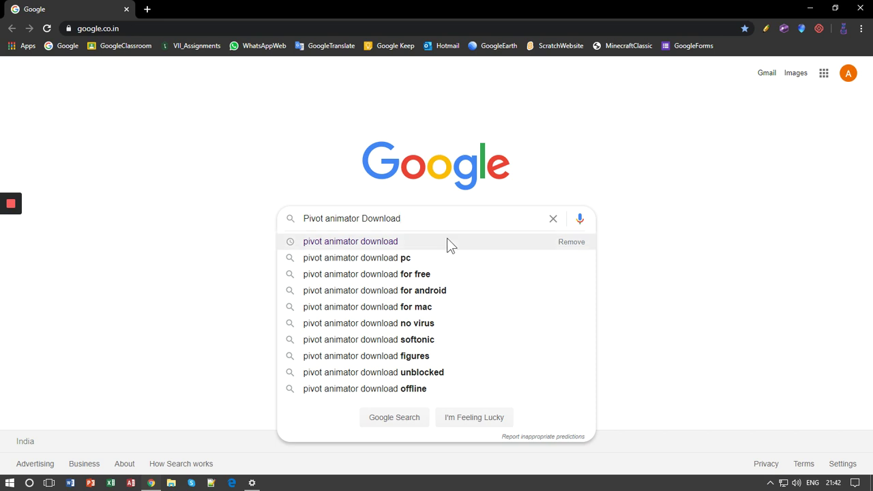
{"action": "key", "text": "Return"}
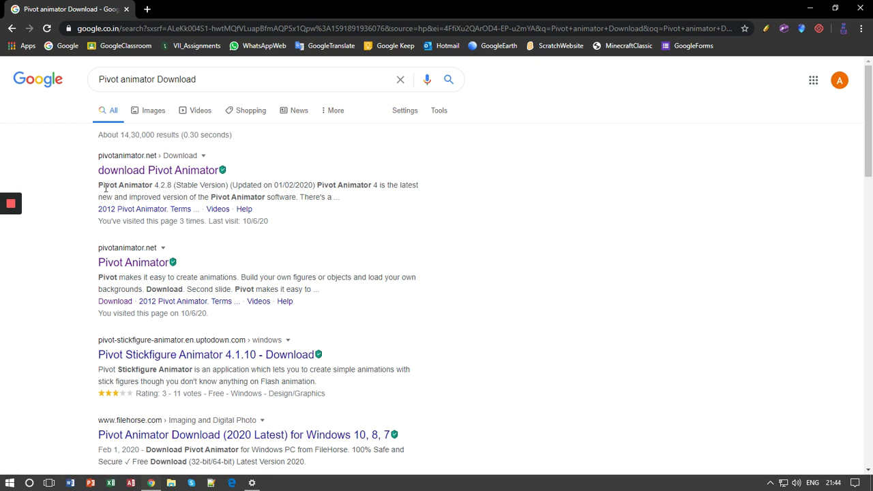
Open the pivotanimator.net download page and download the Pivot Animator 4 installer.
{"action": "left_click", "coordinate": [173, 172]}
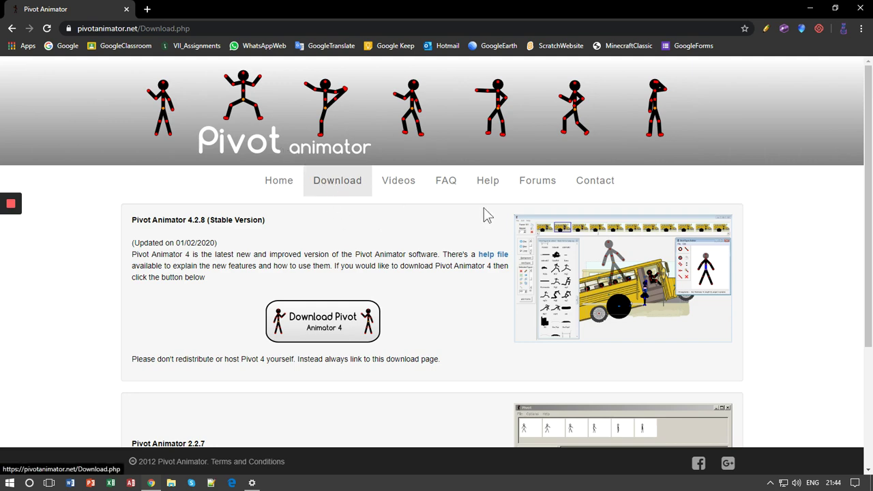
{"action": "scroll", "coordinate": [468, 239], "scroll_direction": "down", "scroll_amount": 3}
{"action": "scroll", "coordinate": [616, 250], "scroll_direction": "up", "scroll_amount": 1}
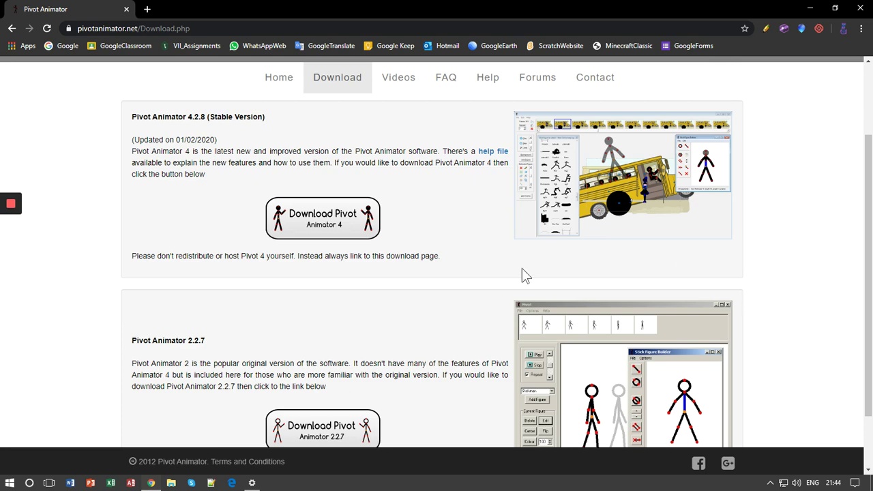
{"action": "scroll", "coordinate": [230, 433], "scroll_direction": "down", "scroll_amount": 1}
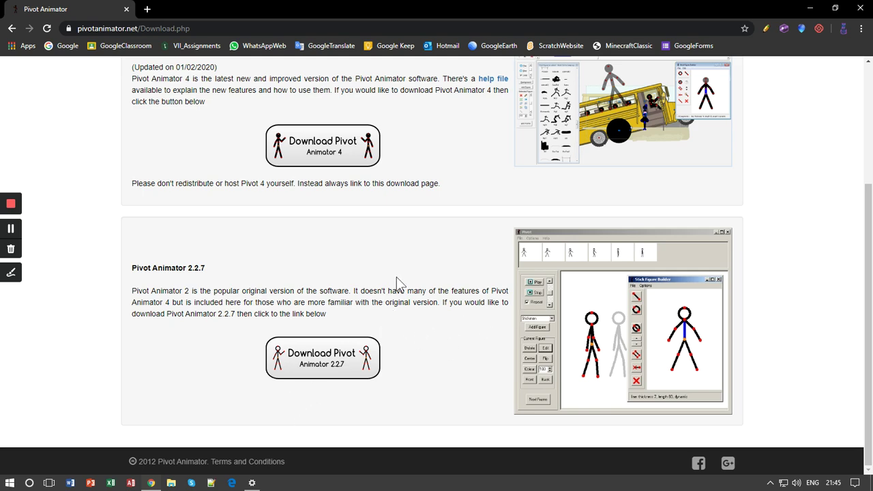
{"action": "scroll", "coordinate": [429, 205], "scroll_direction": "up", "scroll_amount": 2}
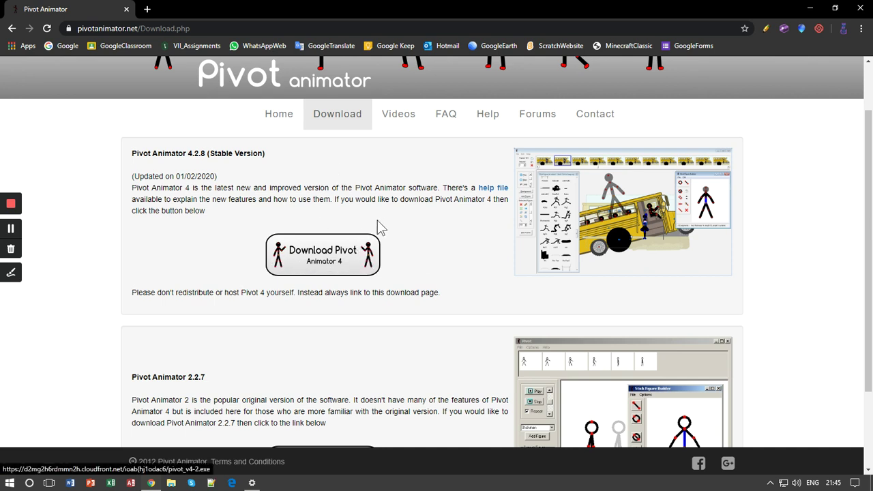
{"action": "left_click", "coordinate": [342, 260]}
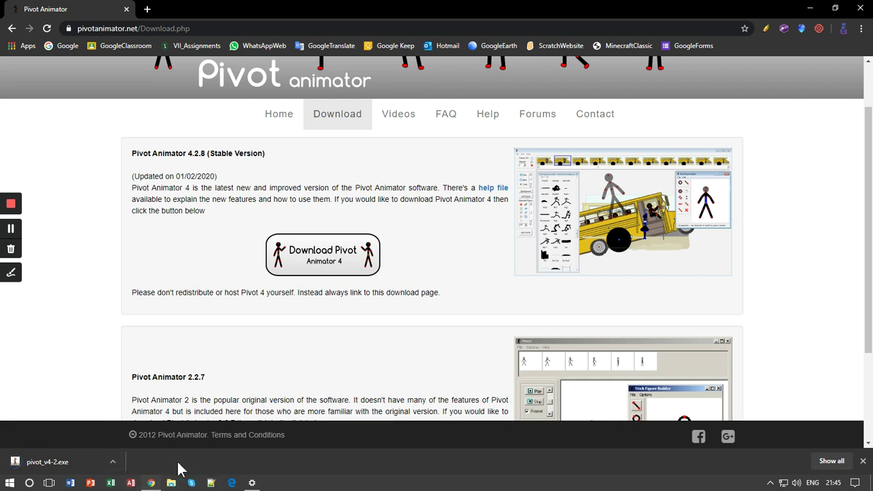
Show the downloaded pivot_v4-2.exe in its folder and cancel running the installer.
{"action": "left_click", "coordinate": [113, 462]}
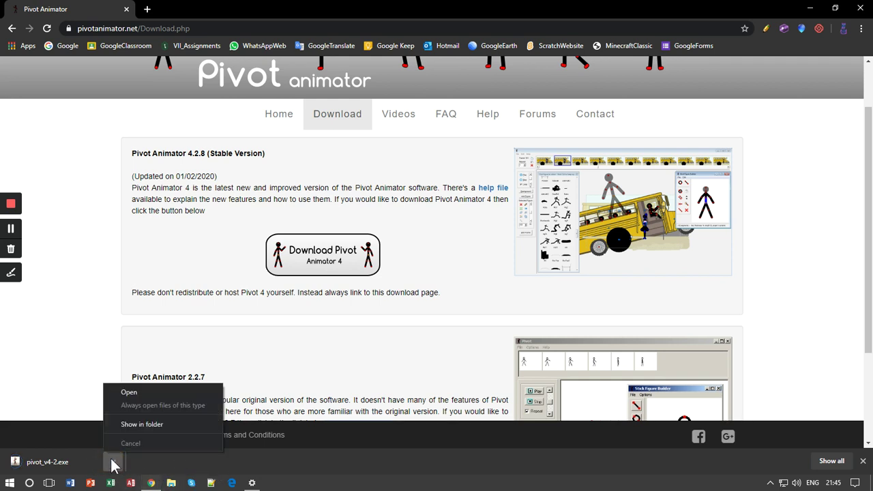
{"action": "left_click", "coordinate": [129, 424]}
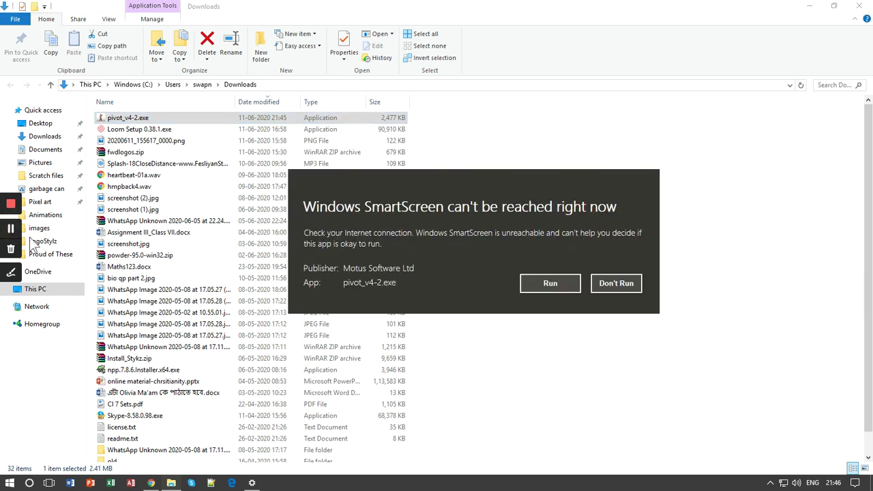
{"action": "key", "text": "Escape"}
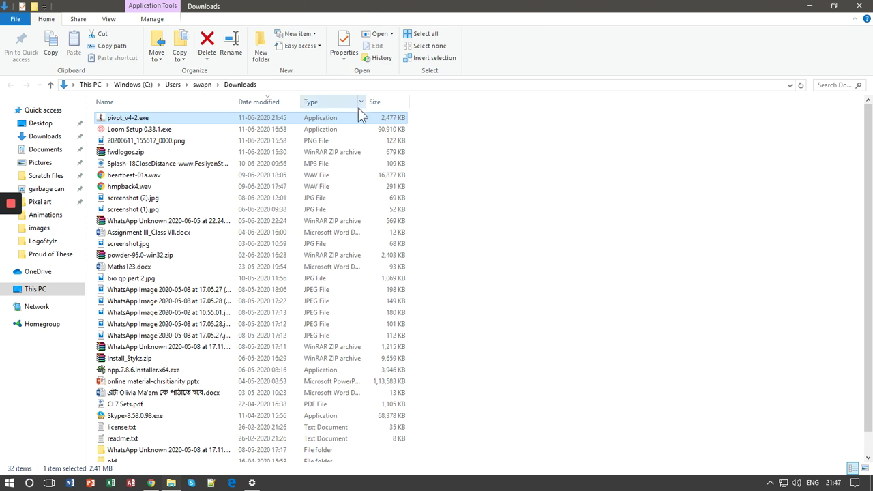
Return to the desktop, minimizing the open windows, and launch Pivot Animator in a maximized window.
{"action": "left_click", "coordinate": [811, 6]}
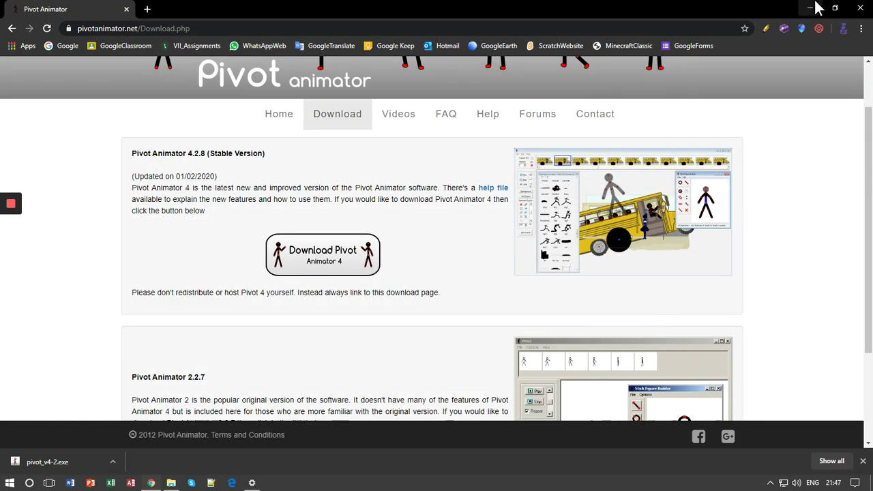
{"action": "left_click", "coordinate": [811, 8]}
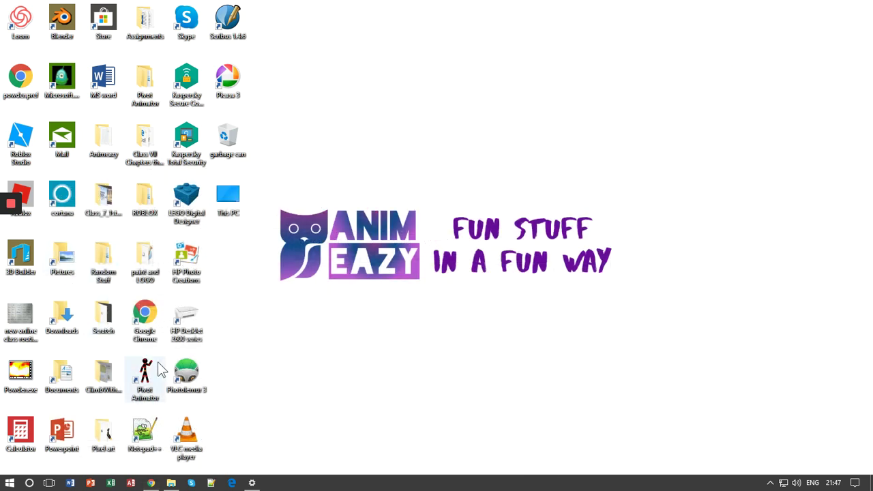
{"action": "left_click", "coordinate": [10, 483]}
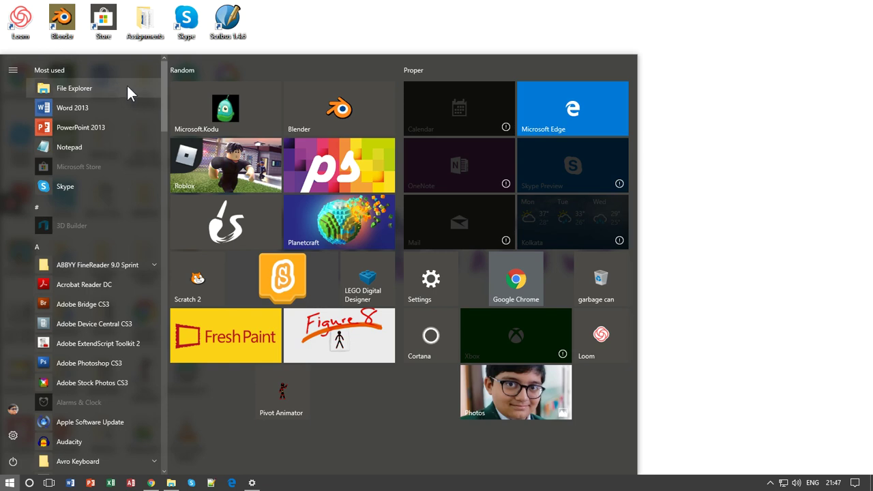
{"action": "left_click", "coordinate": [746, 162]}
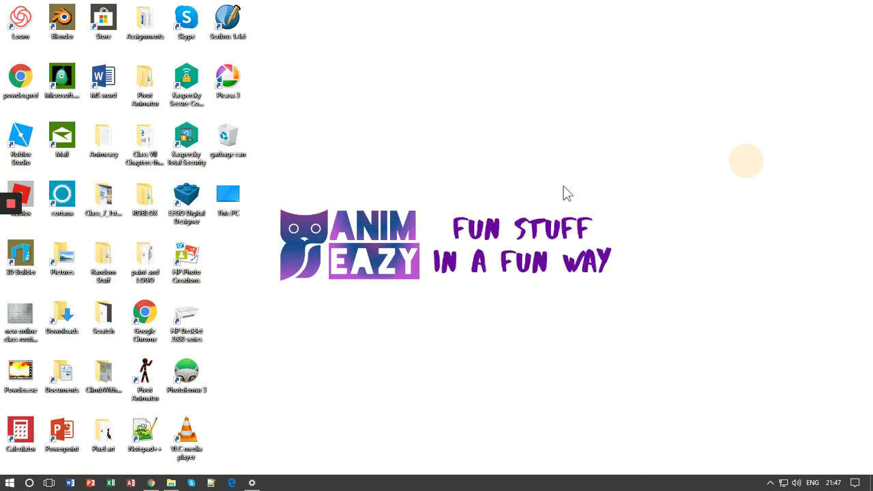
{"action": "left_click", "coordinate": [155, 387]}
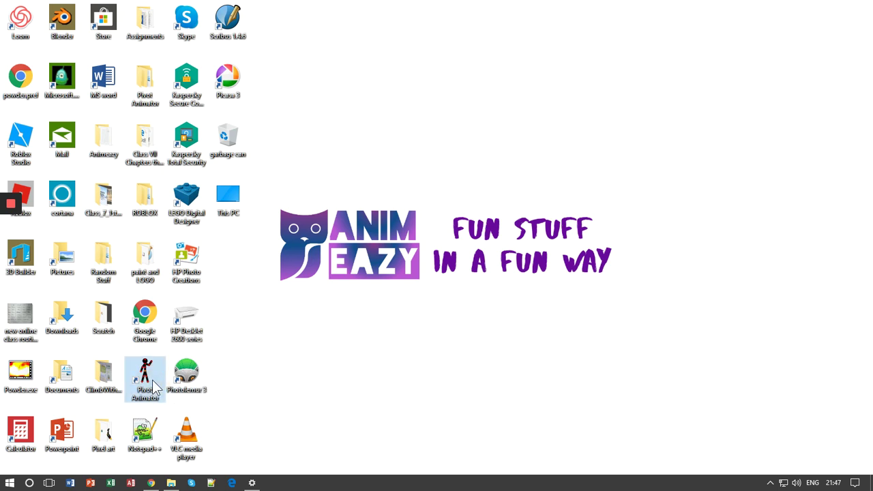
{"action": "double_click", "coordinate": [155, 387]}
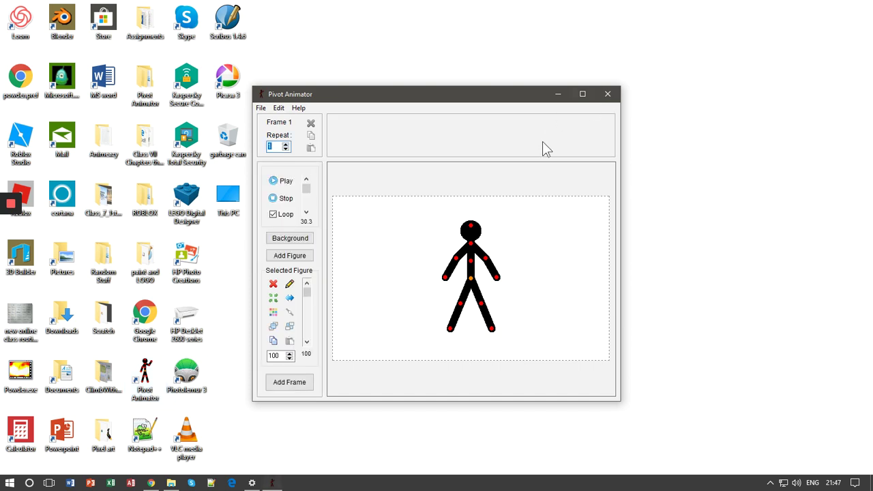
{"action": "left_click", "coordinate": [583, 95]}
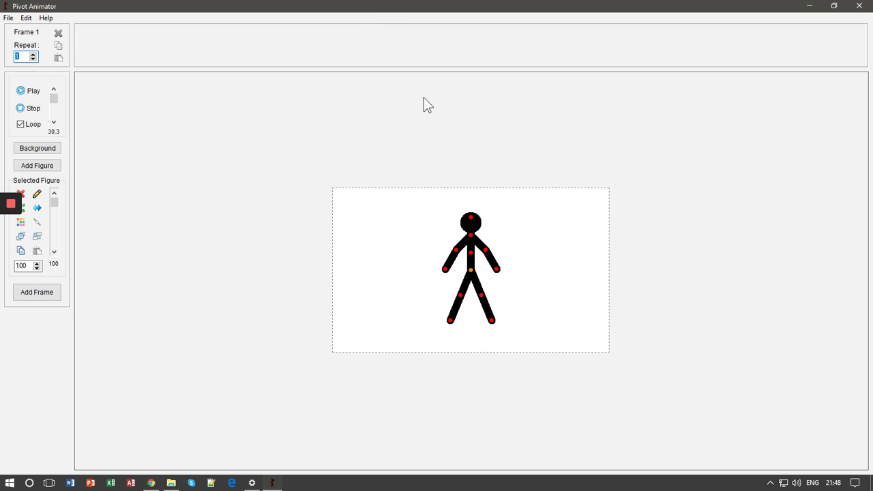
{"action": "left_click", "coordinate": [9, 18]}
{"action": "left_click", "coordinate": [298, 161]}
{"action": "left_click", "coordinate": [8, 20]}
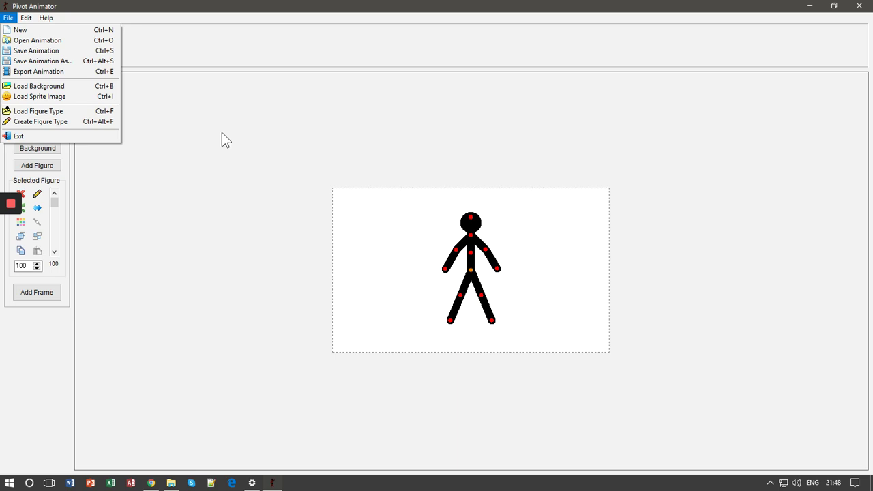
{"action": "left_click", "coordinate": [266, 161]}
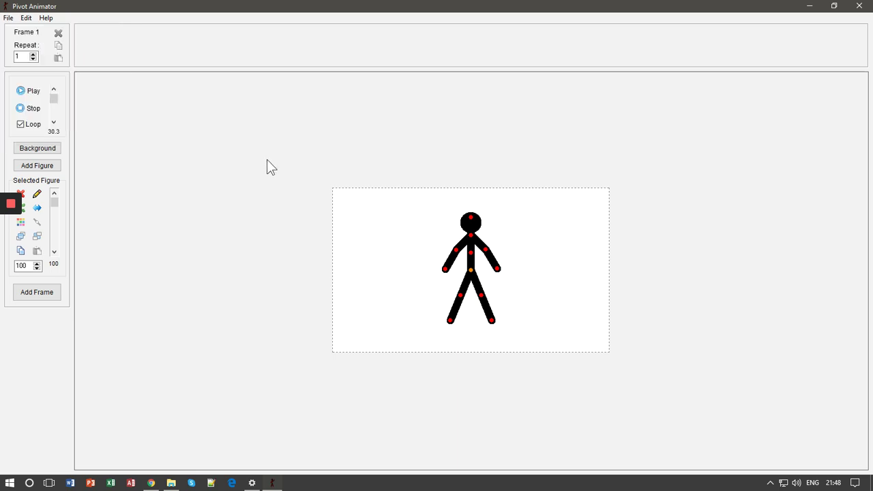
Minimize Pivot Animator and switch to File Explorer to open the Animations folder.
{"action": "left_click", "coordinate": [808, 10]}
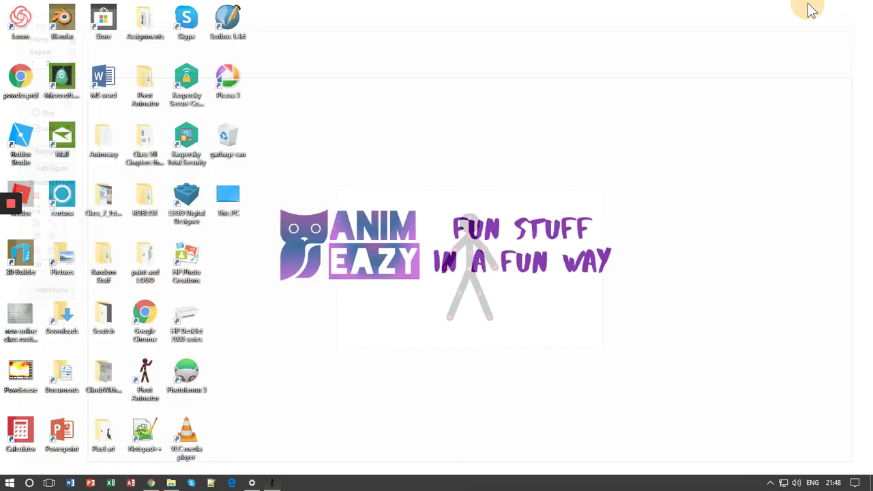
{"action": "left_click", "coordinate": [171, 484]}
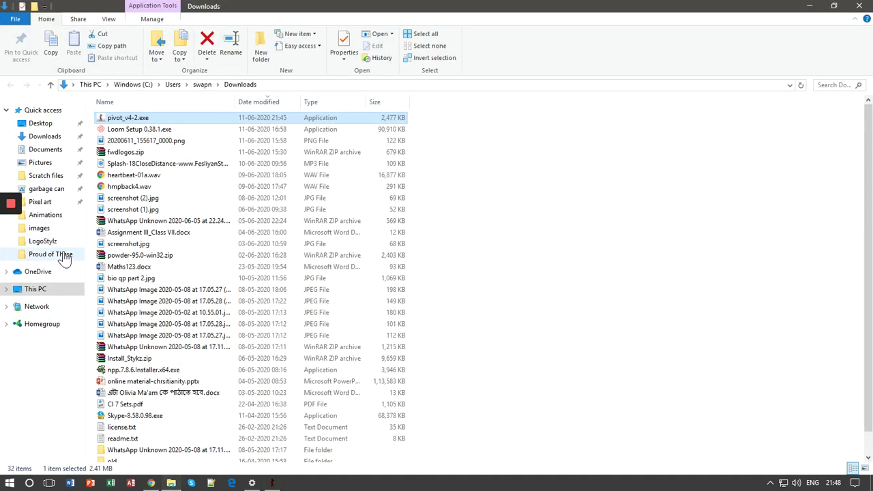
{"action": "left_click", "coordinate": [58, 215]}
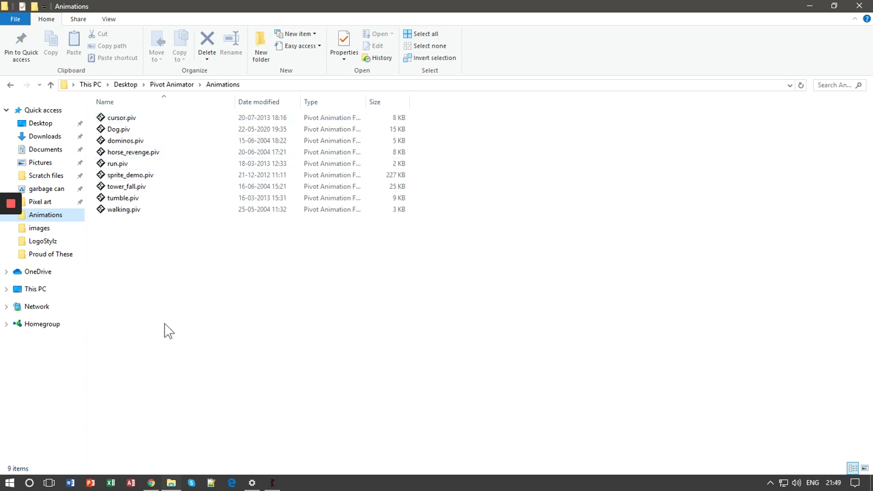
Open run.piv in a maximized Pivot Animator window, play the animation, and close the window.
{"action": "left_click", "coordinate": [172, 165]}
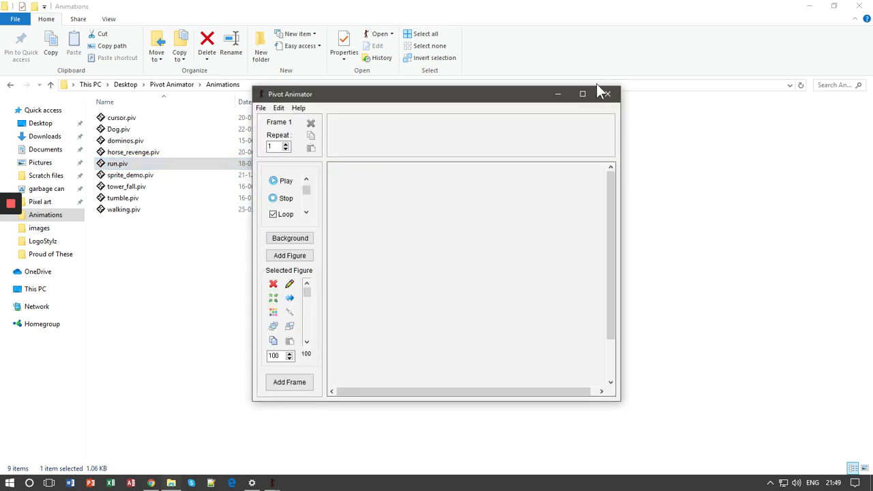
{"action": "left_click", "coordinate": [584, 97]}
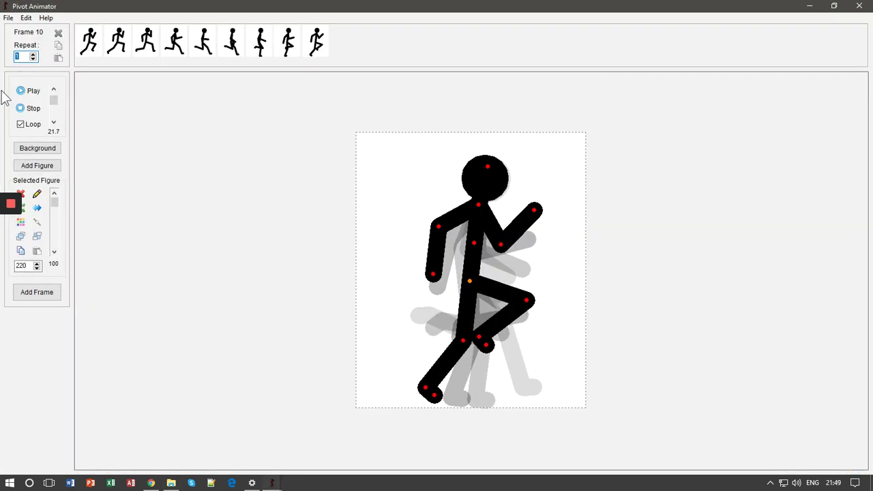
{"action": "left_click", "coordinate": [24, 90]}
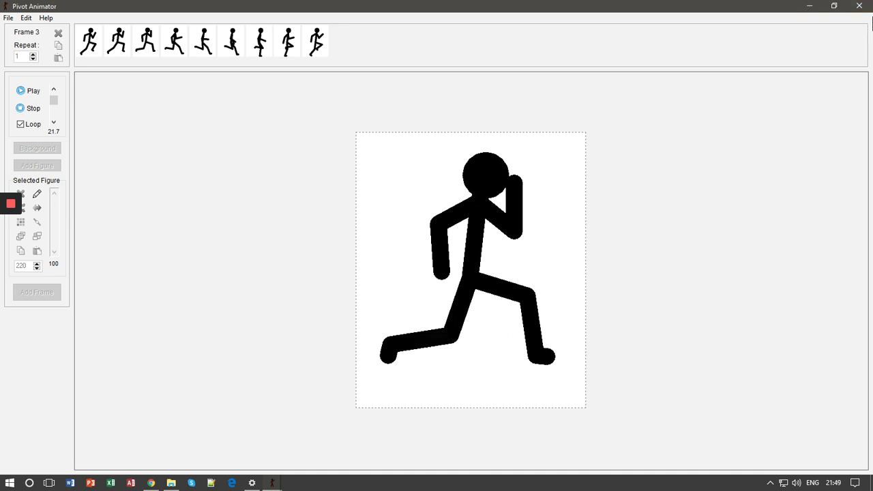
{"action": "left_click", "coordinate": [860, 5]}
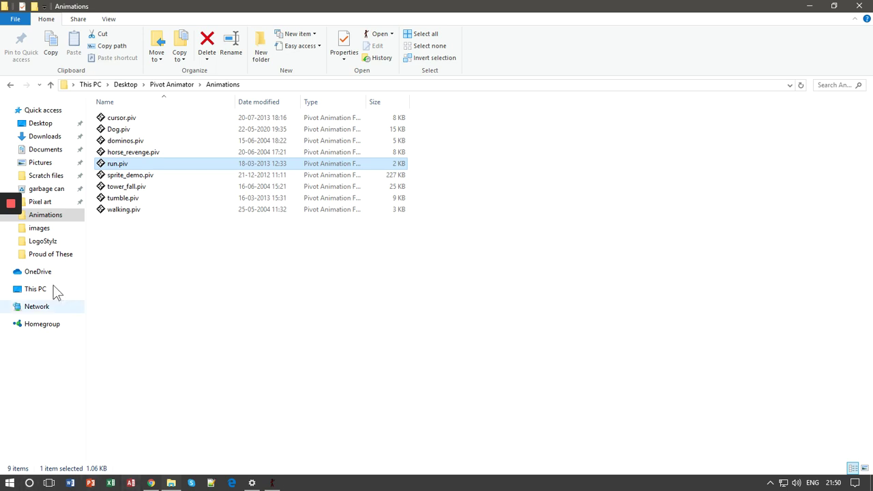
Open horse_revenge.piv in a maximized Pivot Animator window and play the animation.
{"action": "left_click", "coordinate": [131, 157]}
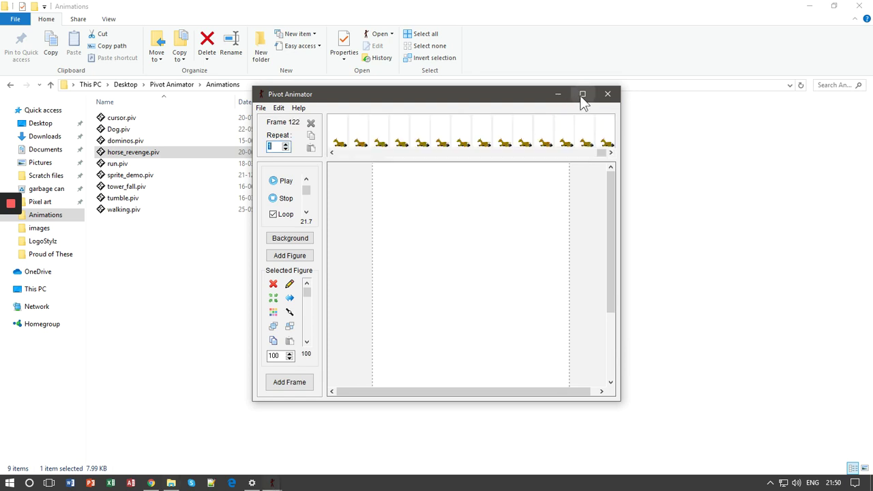
{"action": "left_click", "coordinate": [582, 95]}
{"action": "mouse_move", "coordinate": [2, 207]}
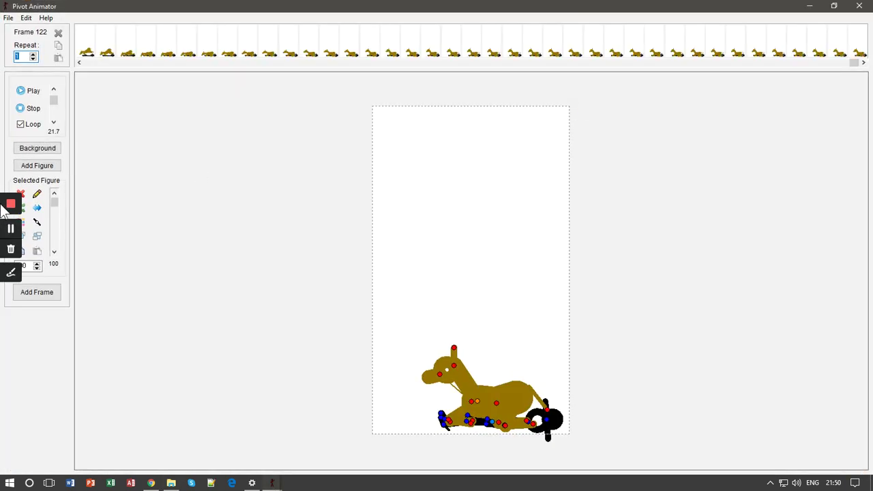
{"action": "left_click", "coordinate": [25, 90]}
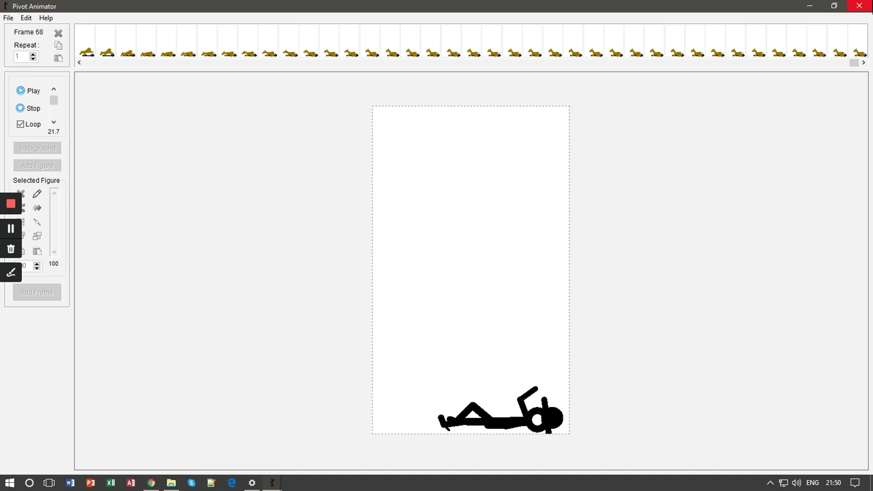
Open Dog.piv from the Animations folder in File Explorer in a maximized Pivot Animator window and play it with looping turned off.
{"action": "key", "text": "alt+Tab"}
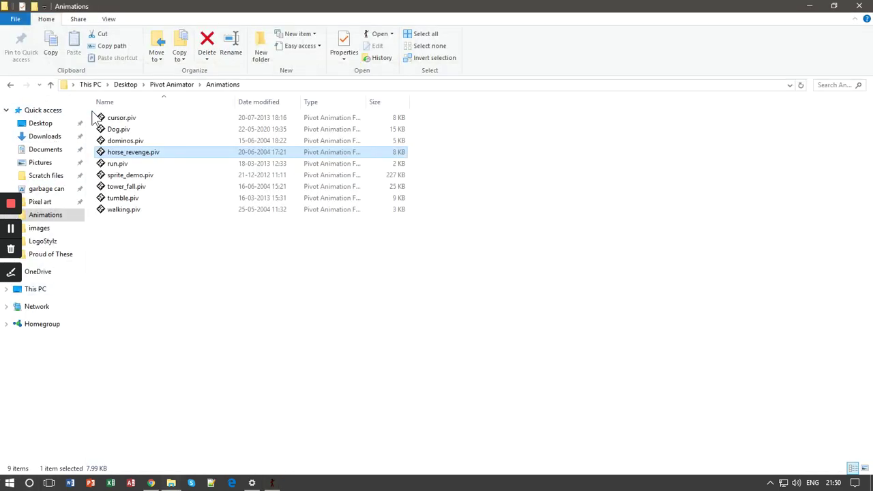
{"action": "left_click", "coordinate": [164, 131]}
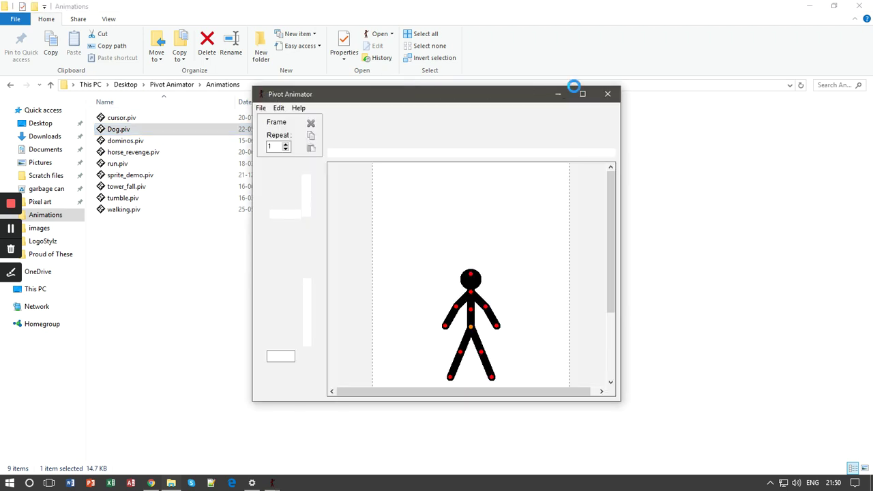
{"action": "left_click", "coordinate": [585, 96]}
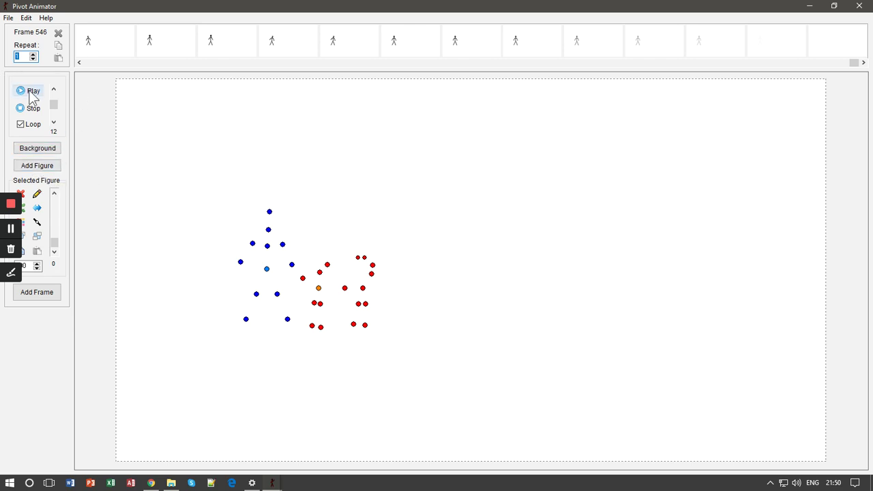
{"action": "left_click", "coordinate": [24, 128]}
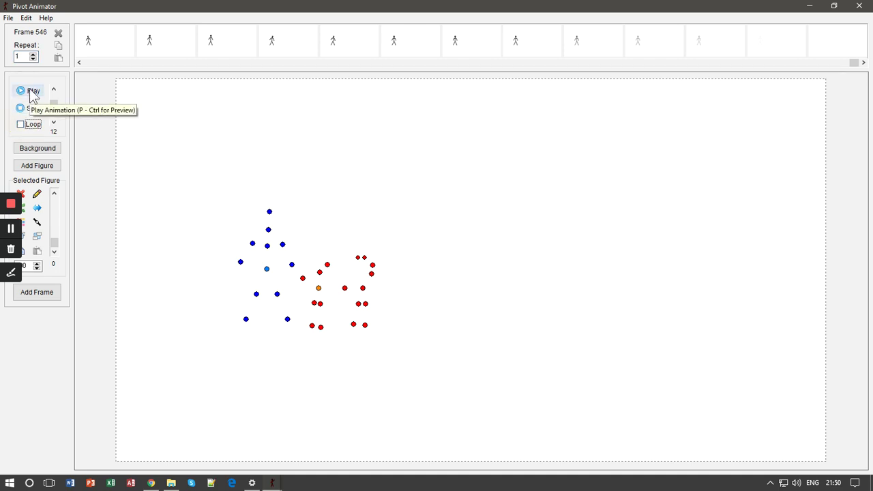
{"action": "left_click", "coordinate": [31, 91]}
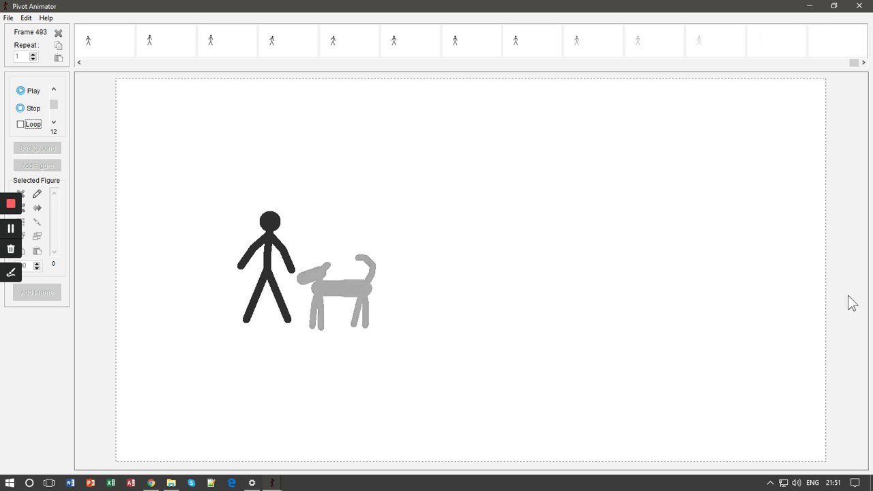
{"action": "left_click", "coordinate": [10, 229]}
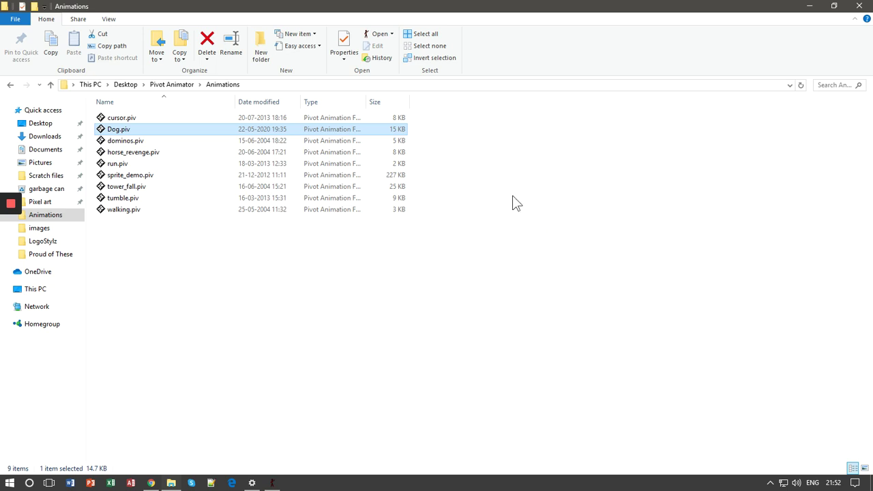
{"action": "mouse_move", "coordinate": [15, 213]}
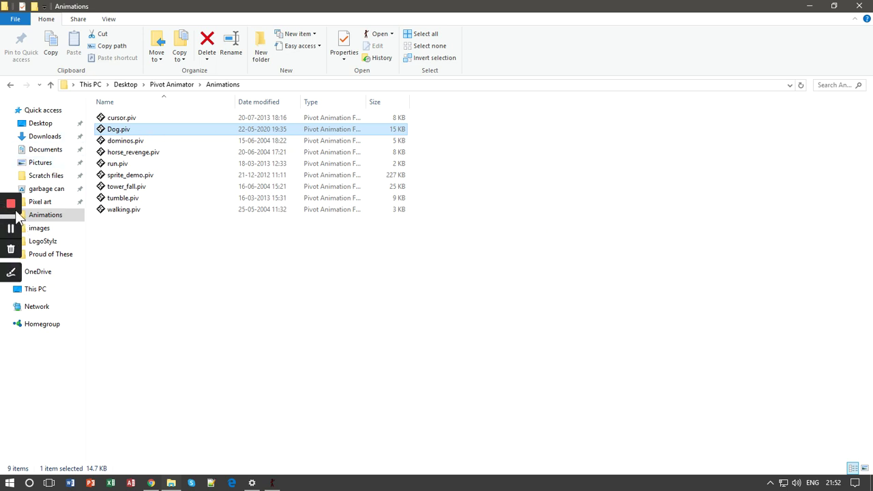